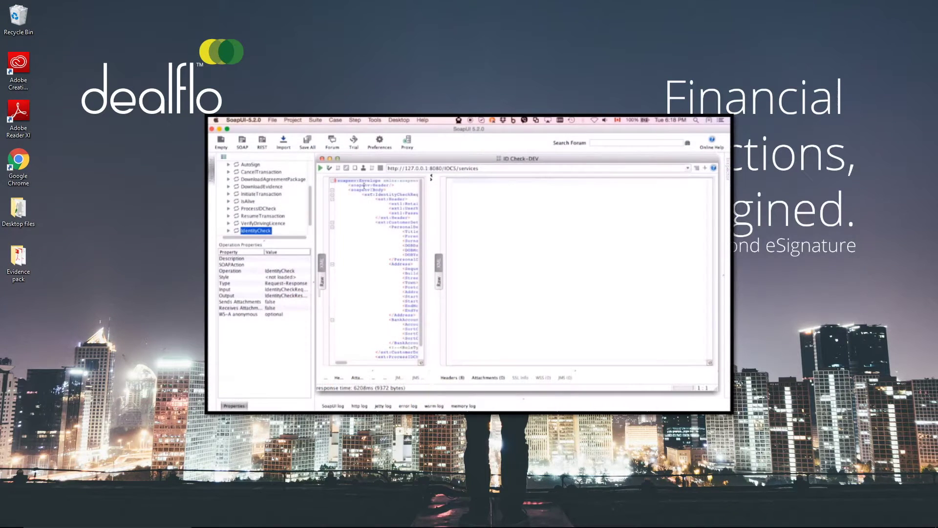
# Send the IdentityCheck request and pretty-print the returned response XML, including its Results section
pyautogui.click(321, 169)
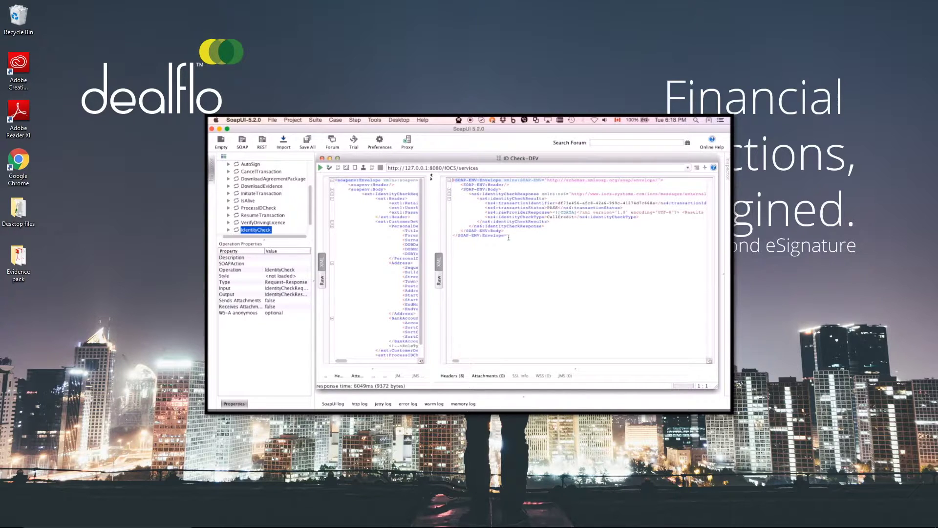
pyautogui.moveTo(509, 237); pyautogui.dragTo(449, 182)
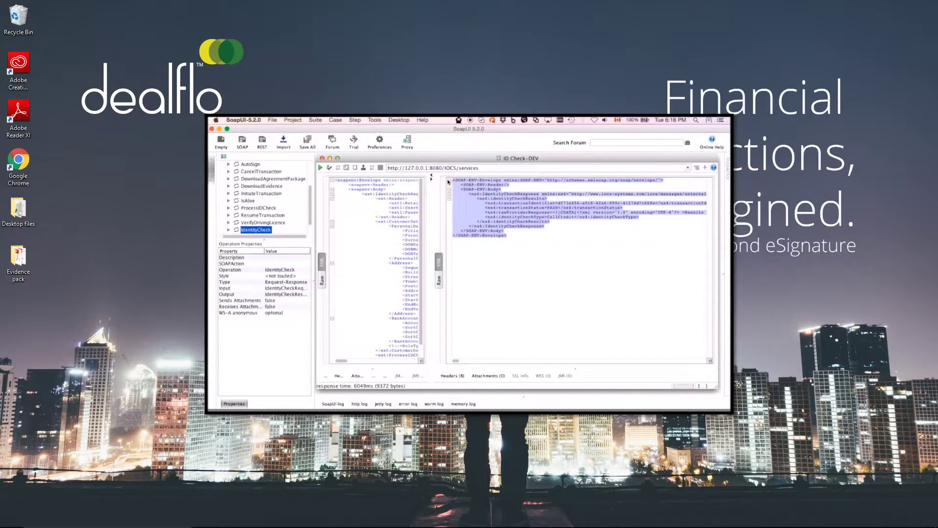
pyautogui.press('super+v')
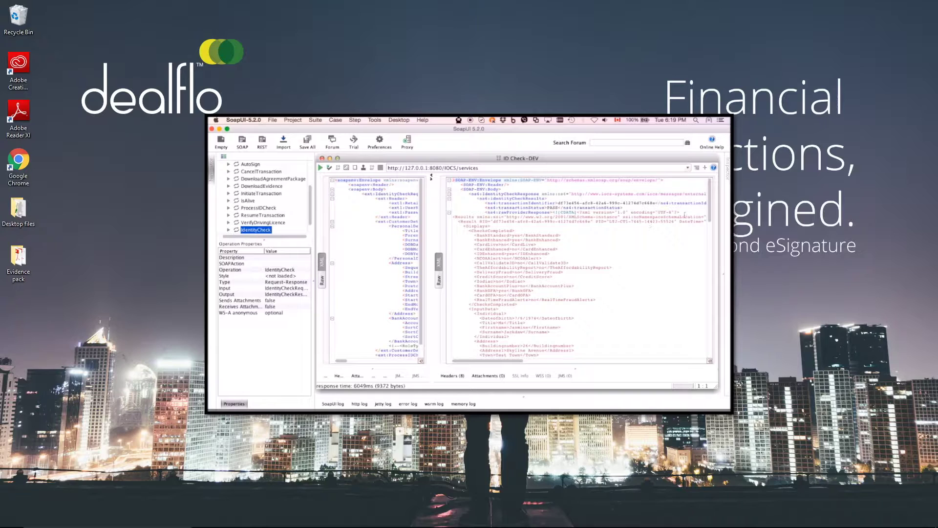
pyautogui.moveTo(711, 210); pyautogui.dragTo(716, 267)
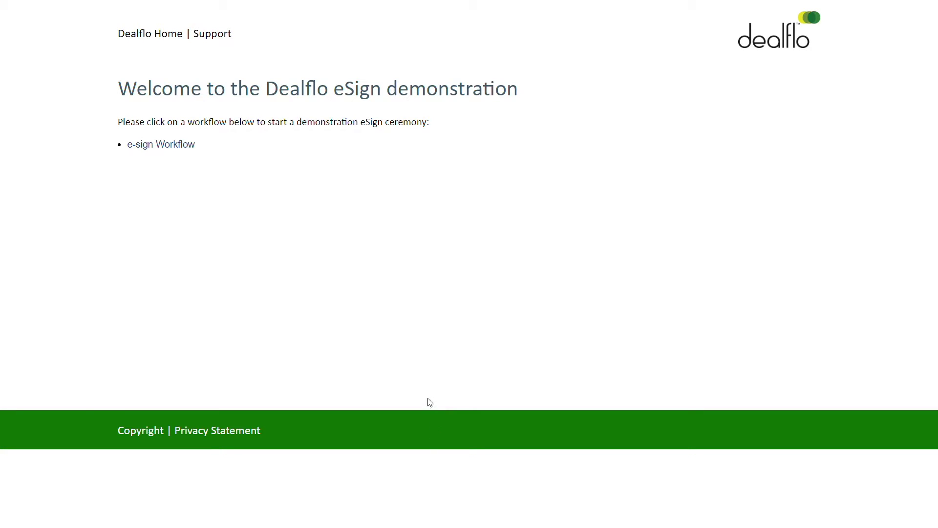
# Start the e-sign Workflow and print a copy of the SECCI for the customer
pyautogui.click(191, 147)
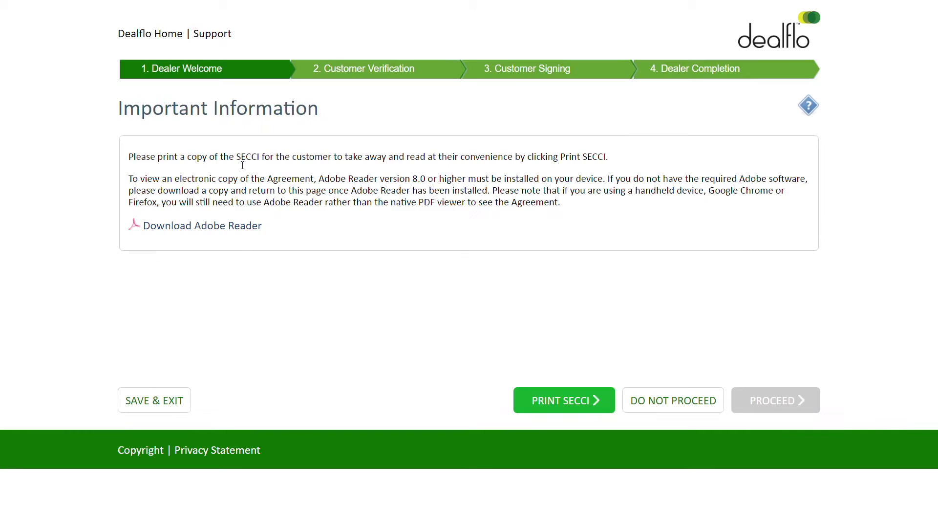
pyautogui.click(547, 401)
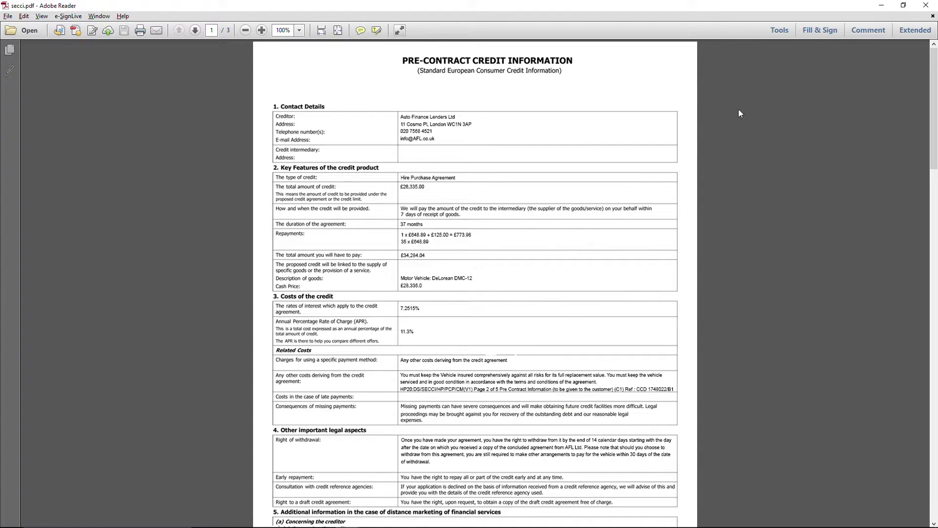
pyautogui.click(926, 6)
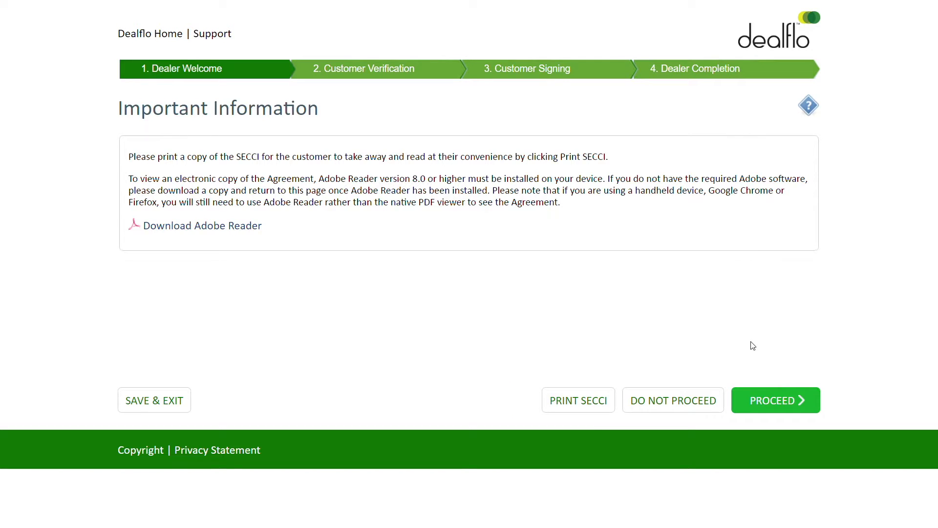
# Continue past Important Information and give both the dealer and customer confirmations
pyautogui.click(765, 395)
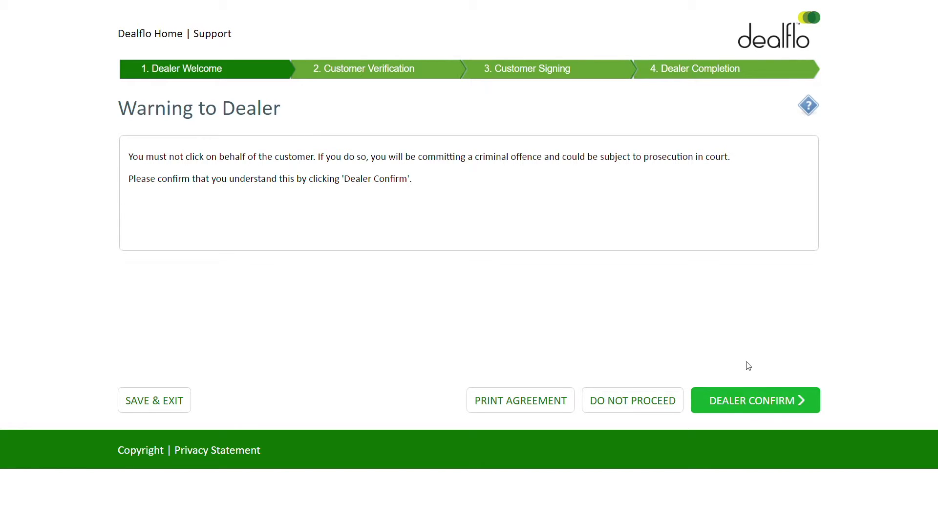
pyautogui.click(770, 401)
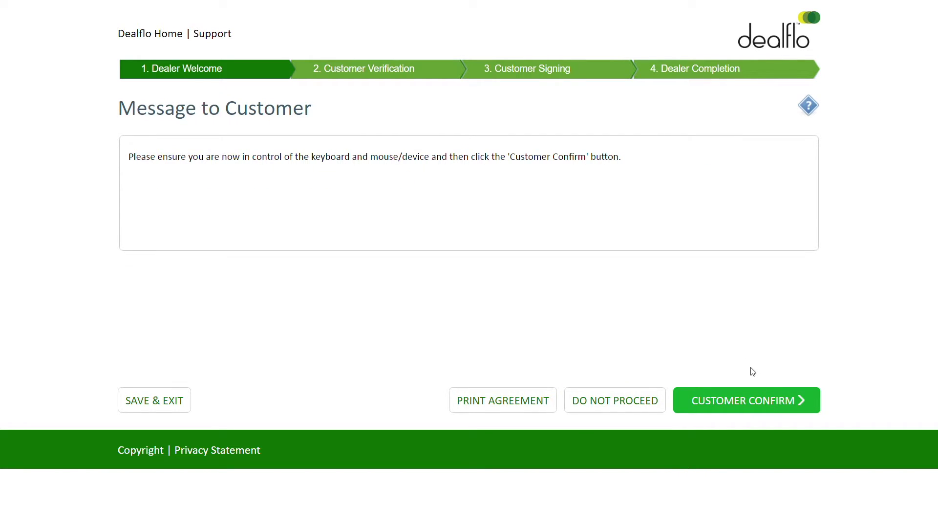
pyautogui.click(777, 402)
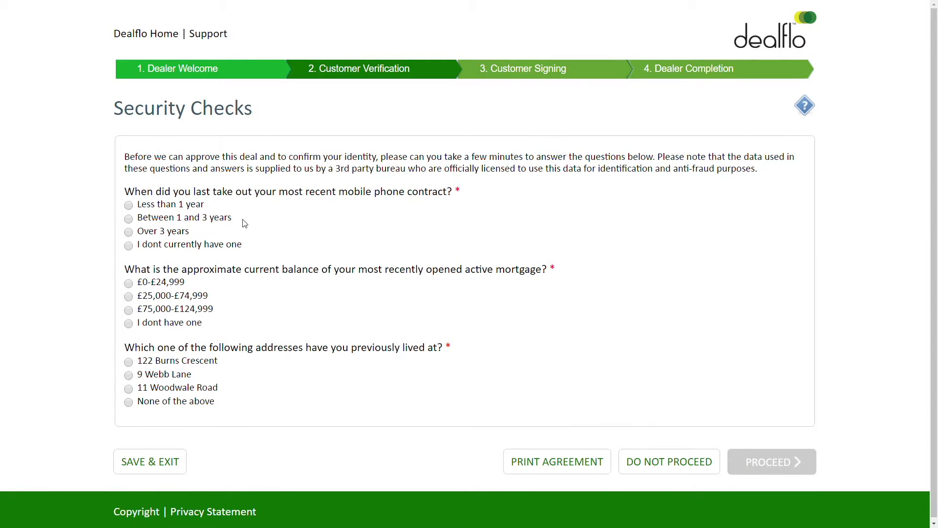
# Answer the security questions, including 'Over 3 years', submit them, and enter the customer's UK driving licence number
pyautogui.click(129, 233)
pyautogui.click(129, 362)
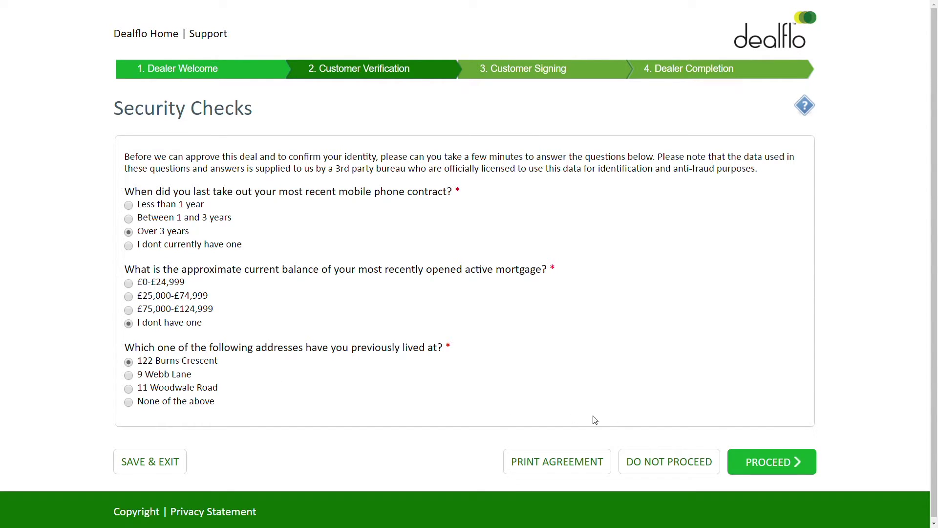
pyautogui.click(784, 461)
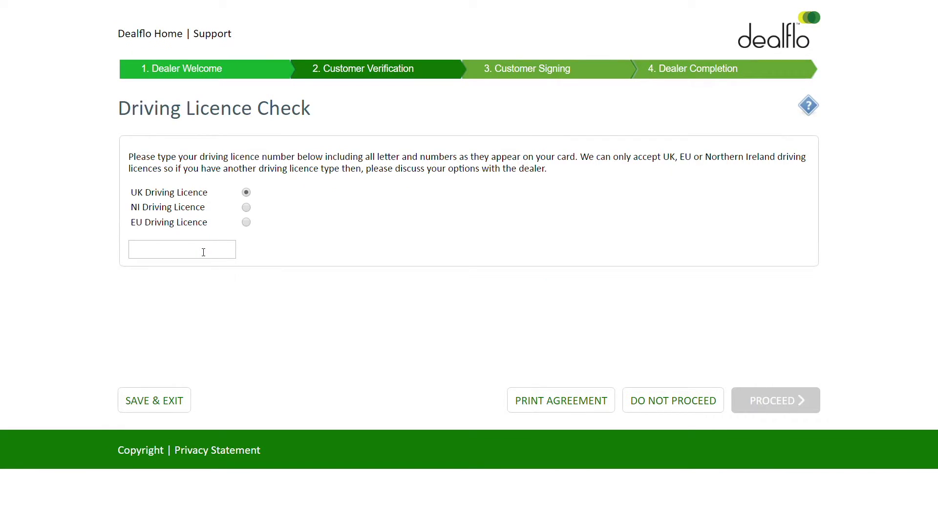
pyautogui.click(204, 252)
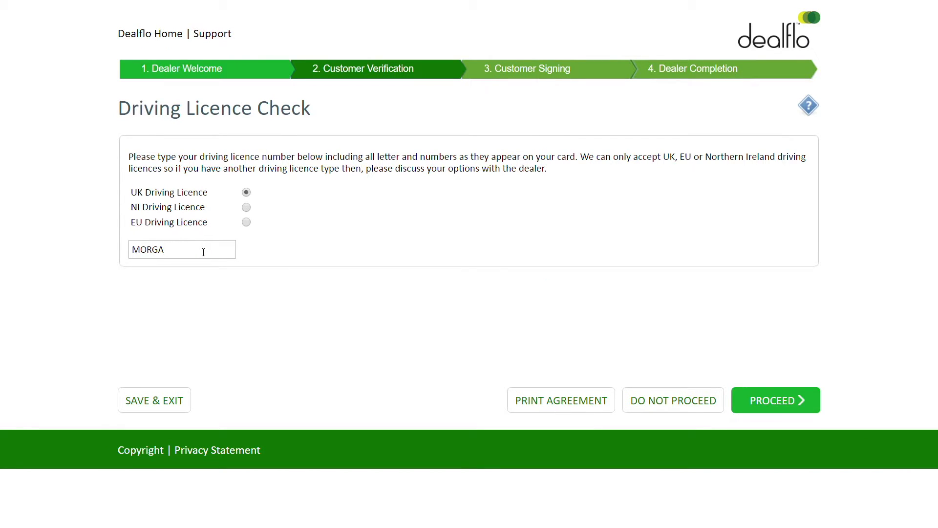
# Submit the driving licence details, read through the SECCI to the end and accept it
pyautogui.click(770, 405)
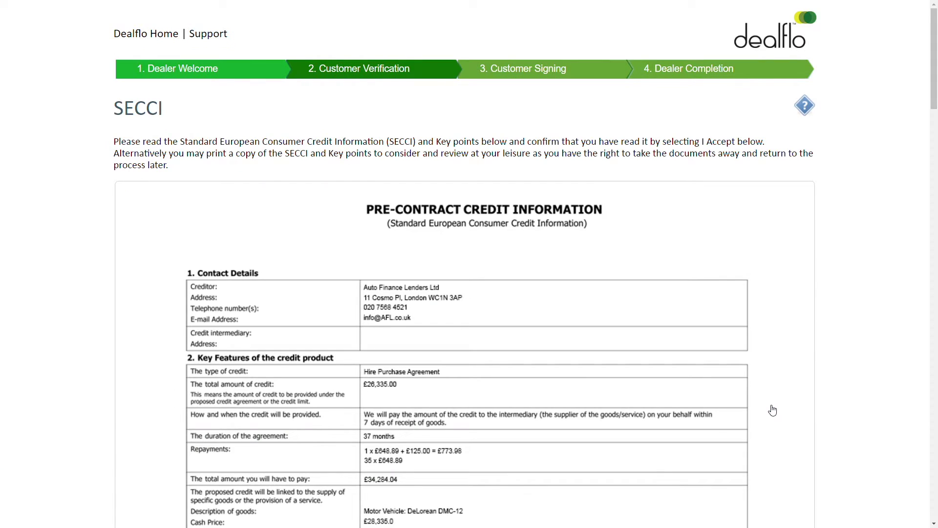
pyautogui.scroll(-8, 638, 283)
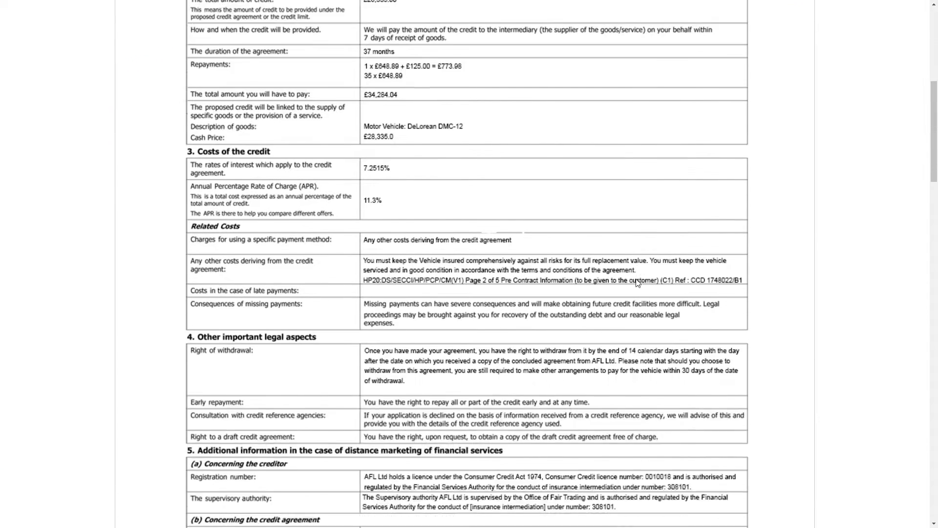
pyautogui.scroll(-10, 638, 283)
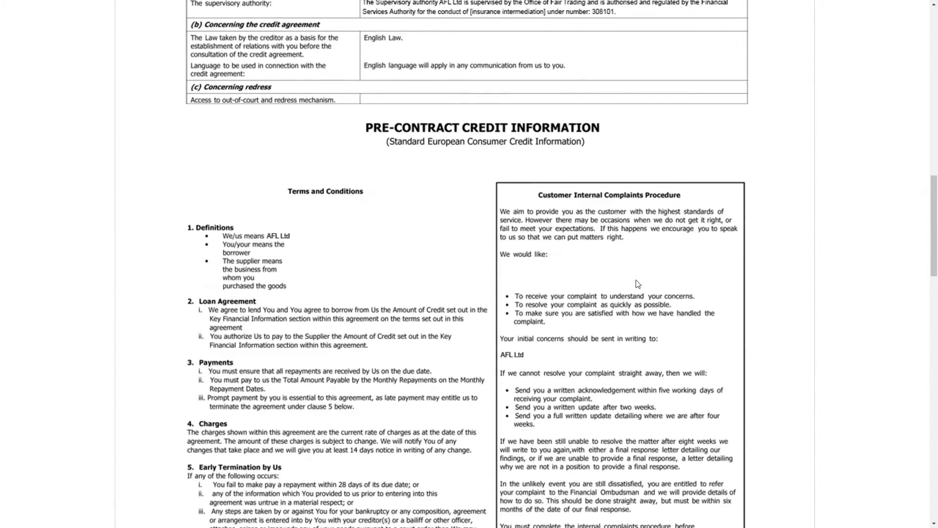
pyautogui.scroll(-13, 638, 284)
pyautogui.scroll(-5, 638, 284)
pyautogui.scroll(-8, 638, 283)
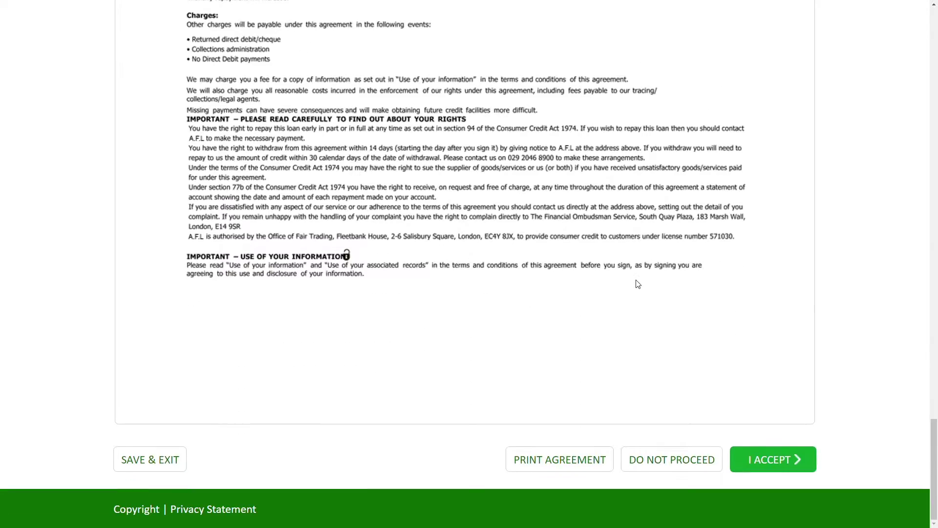
pyautogui.click(770, 458)
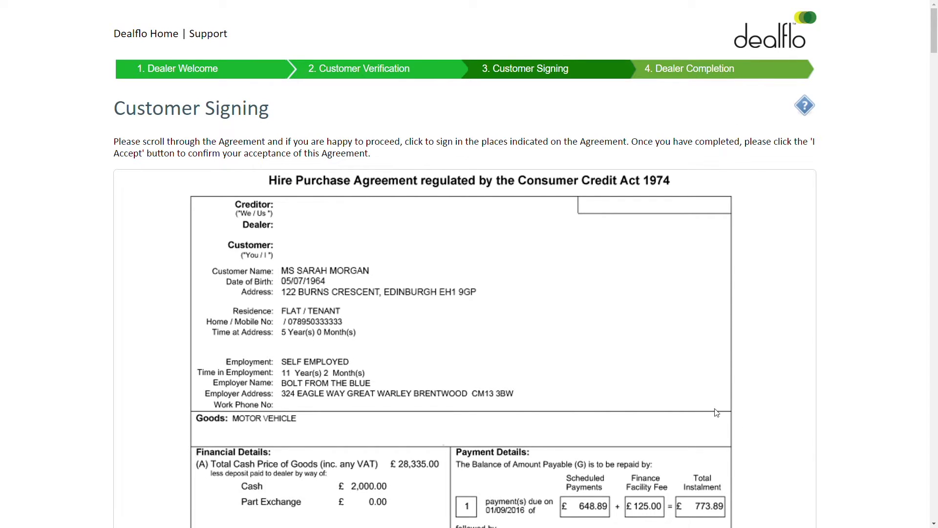
# Sign the customer signature box and the Direct Debit instruction of the Hire Purchase Agreement
pyautogui.scroll(-8, 706, 405)
pyautogui.scroll(-11, 706, 405)
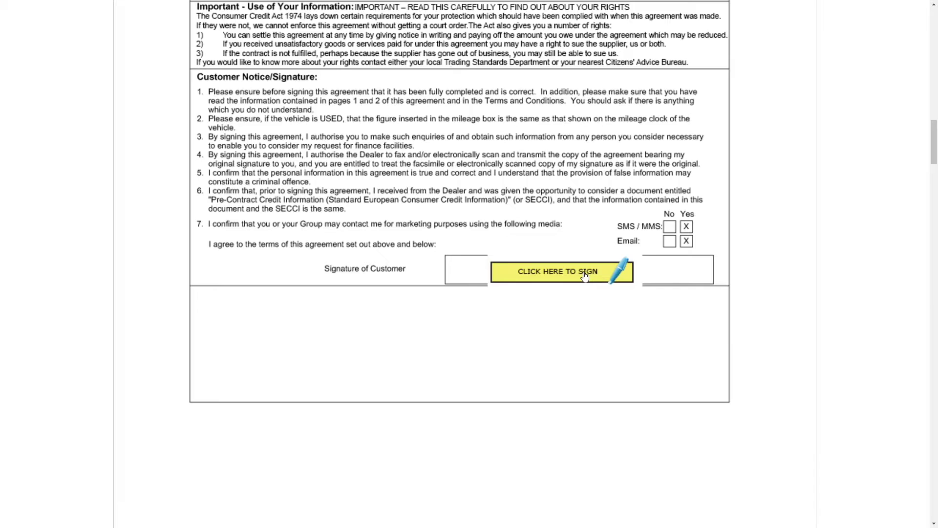
pyautogui.click(586, 277)
pyautogui.scroll(-1, 586, 272)
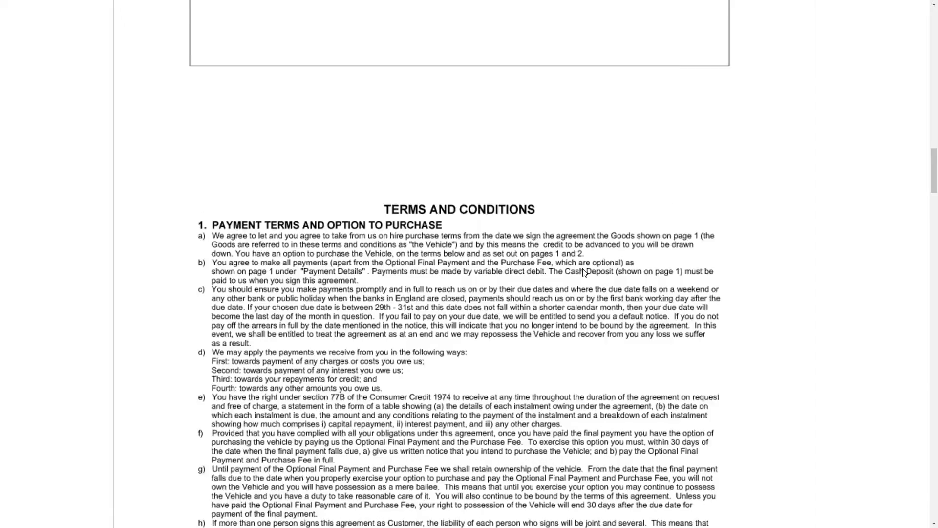
pyautogui.scroll(-15, 583, 272)
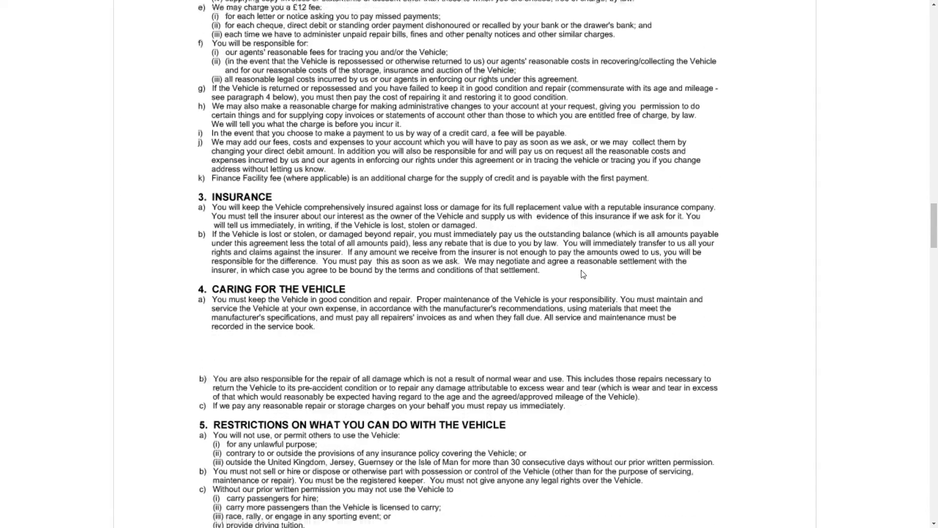
pyautogui.scroll(-15, 584, 275)
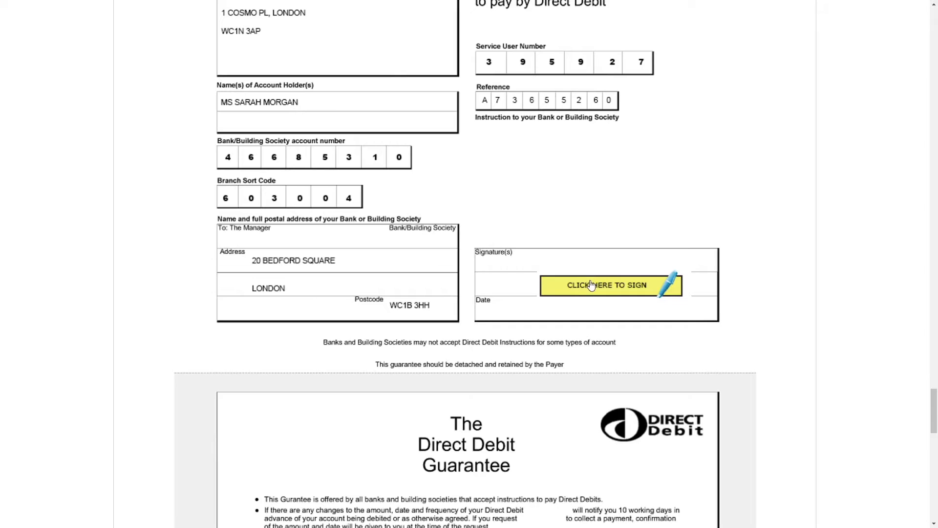
pyautogui.click(591, 285)
# Sign the Customer Confirmation section and accept the e-signature on the customer's behalf
pyautogui.scroll(-10, 591, 281)
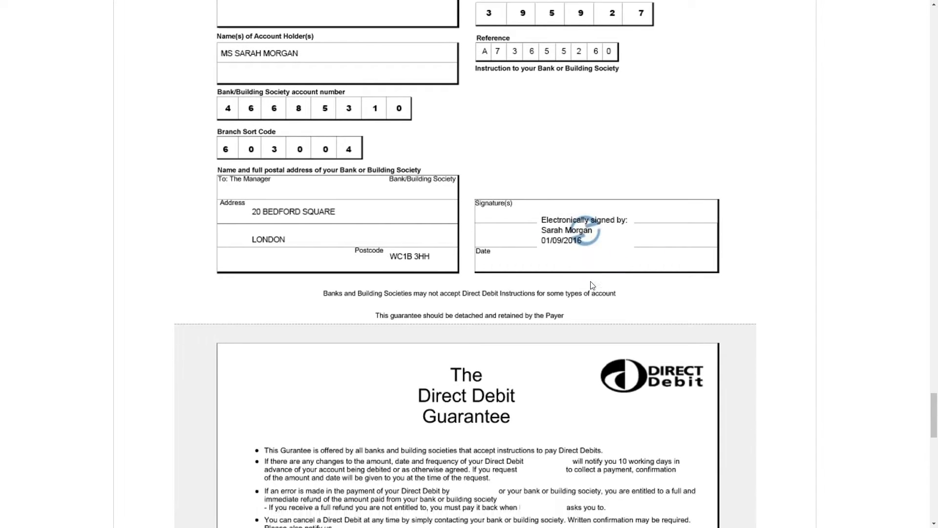
pyautogui.scroll(-5, 590, 285)
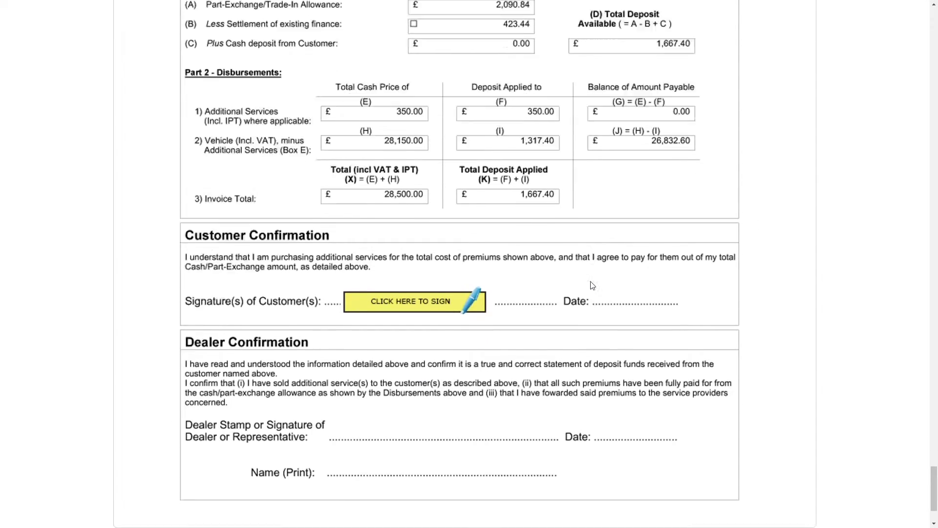
pyautogui.click(432, 202)
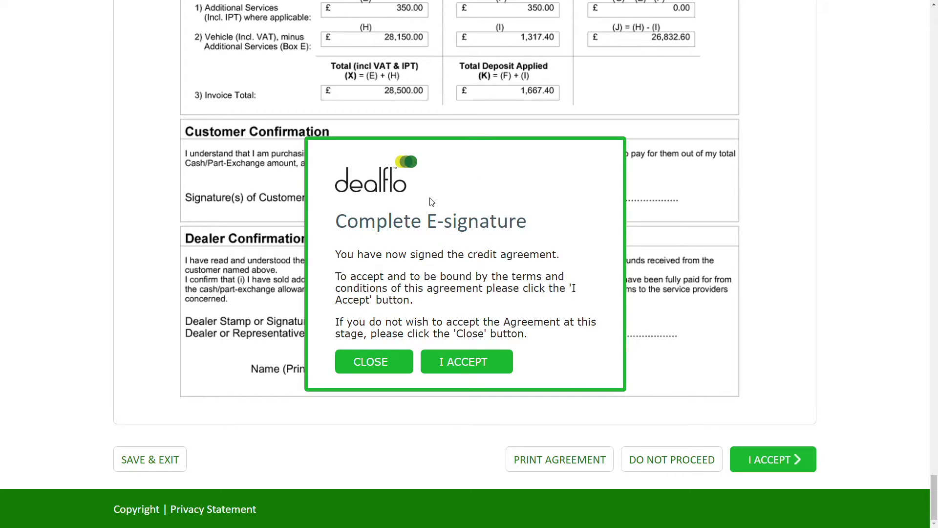
pyautogui.click(467, 362)
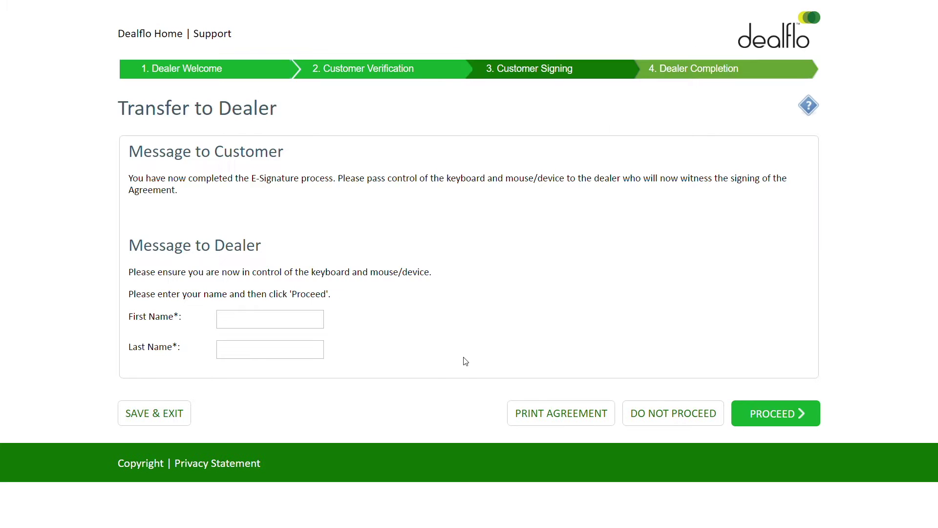
# Enter the dealer's first and last name and proceed to the dealer signing page
pyautogui.click(299, 318)
pyautogui.write('JOHN')
pyautogui.press('Tab')
pyautogui.write('SMITH')
pyautogui.click(789, 414)
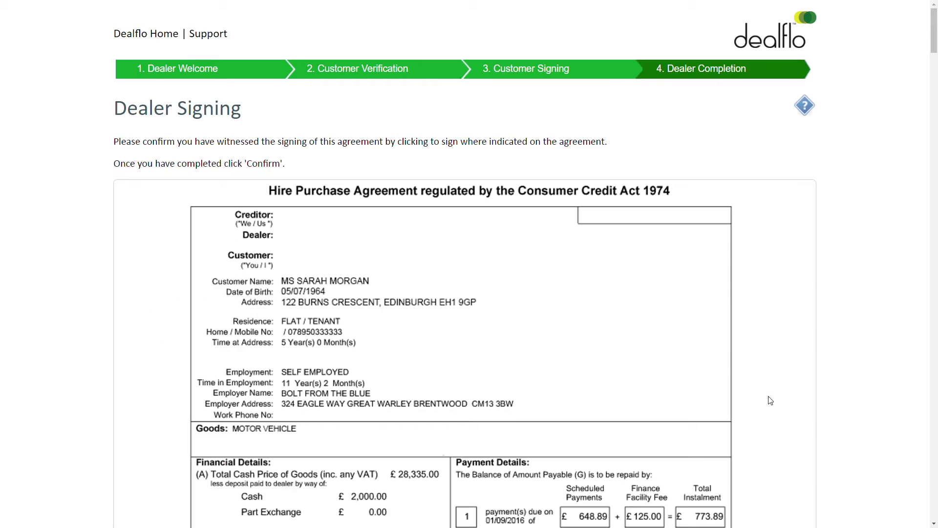
# Sign the Dealer Confirmation section and accept the agreement as the dealer
pyautogui.scroll(-20, 642, 325)
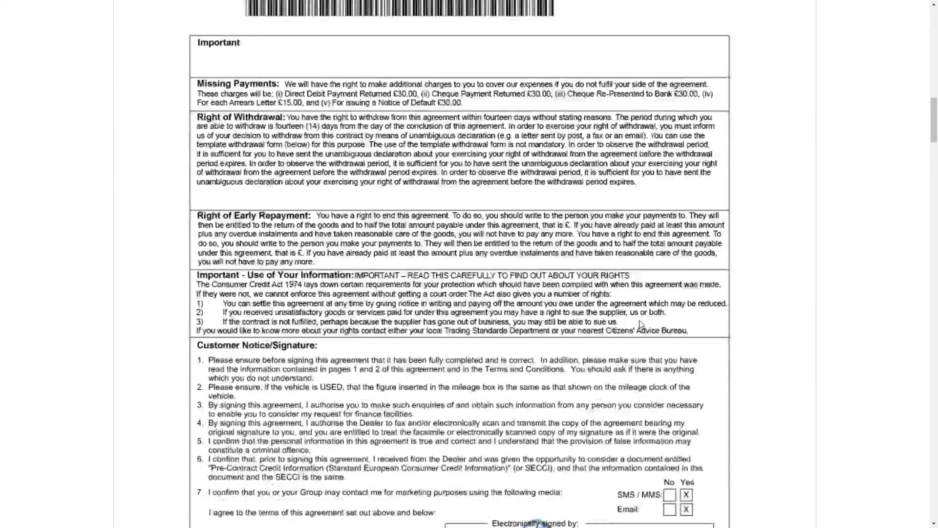
pyautogui.scroll(-20, 642, 325)
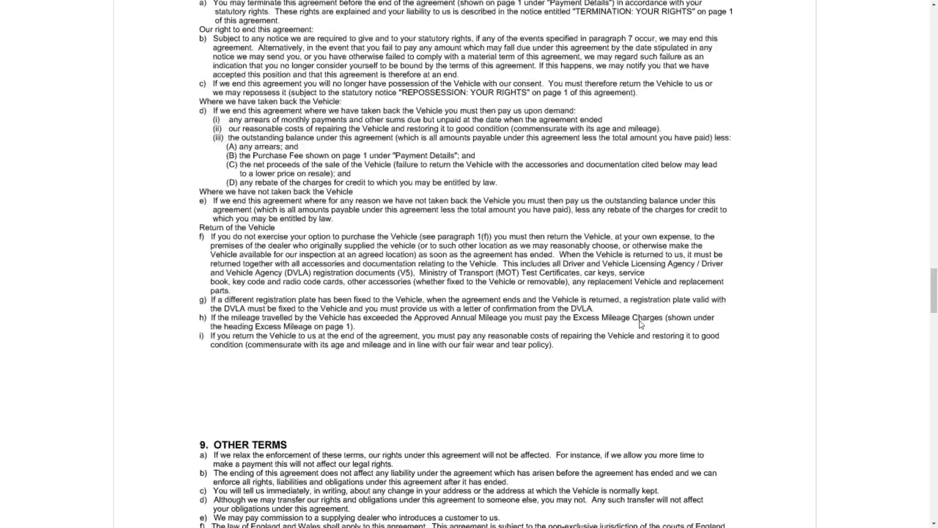
pyautogui.scroll(-20, 642, 325)
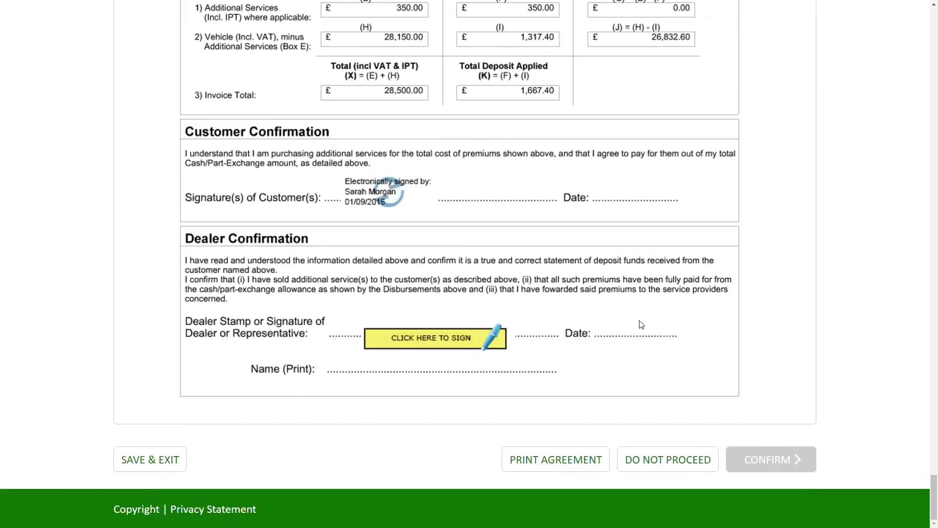
pyautogui.click(442, 341)
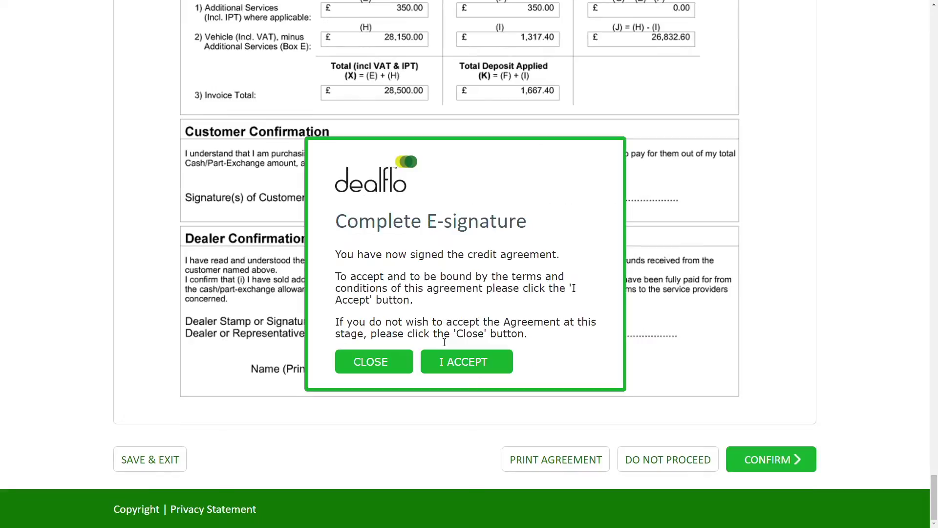
pyautogui.click(466, 356)
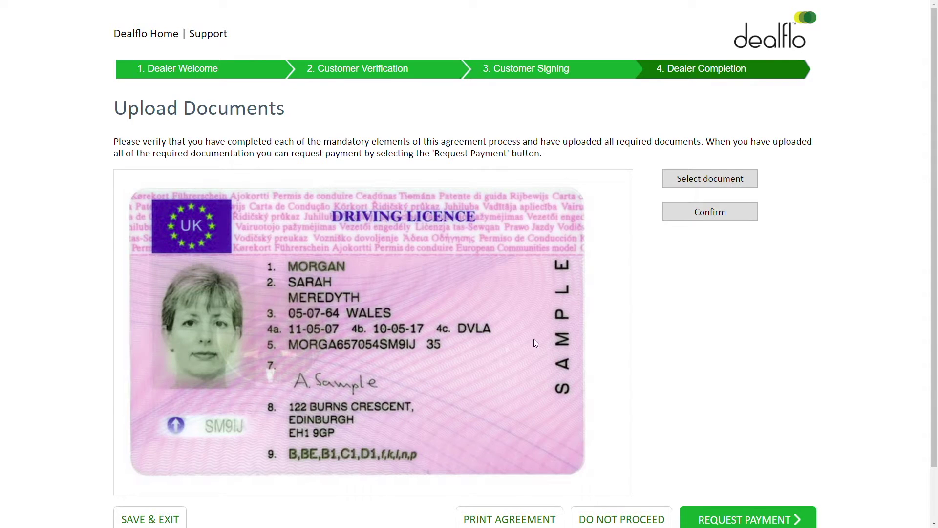
# Request payment from the Upload Documents page to complete the dealer process
pyautogui.scroll(-2, 674, 336)
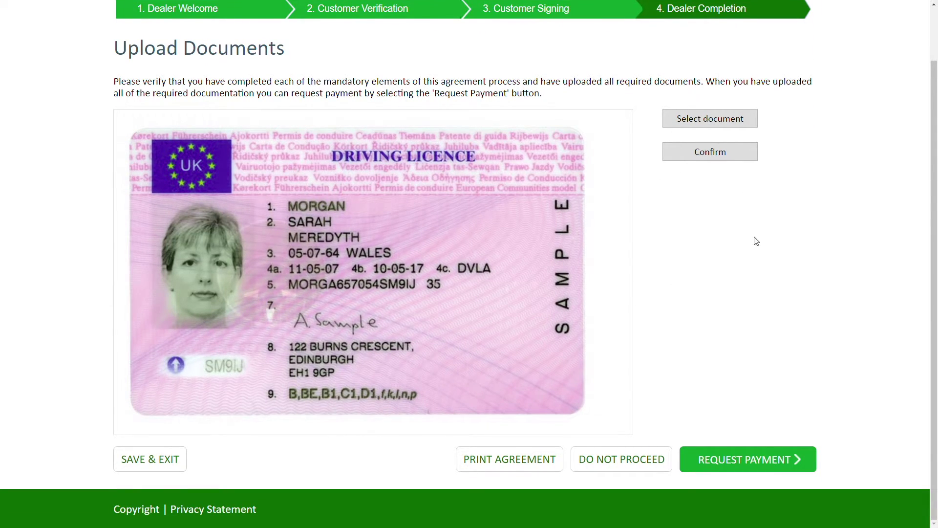
pyautogui.click(754, 463)
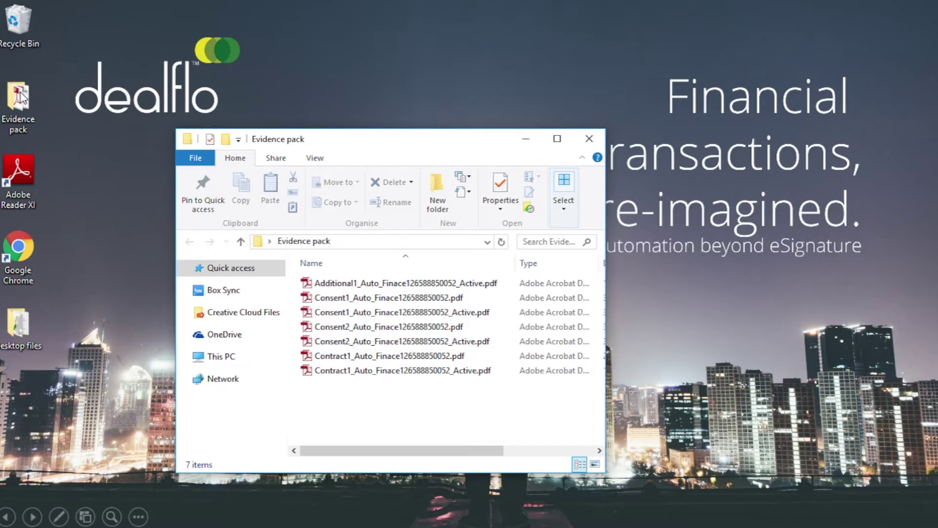
pyautogui.doubleClick(402, 357)
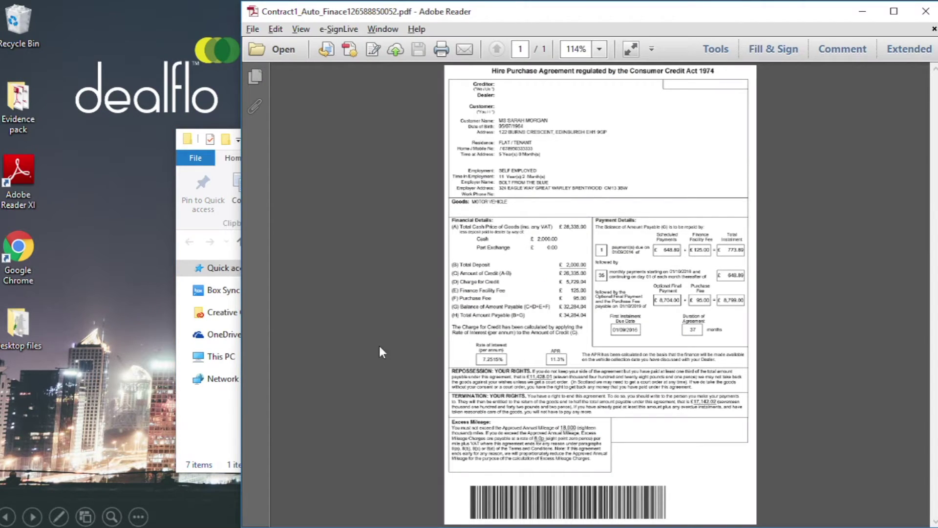
pyautogui.click(932, 15)
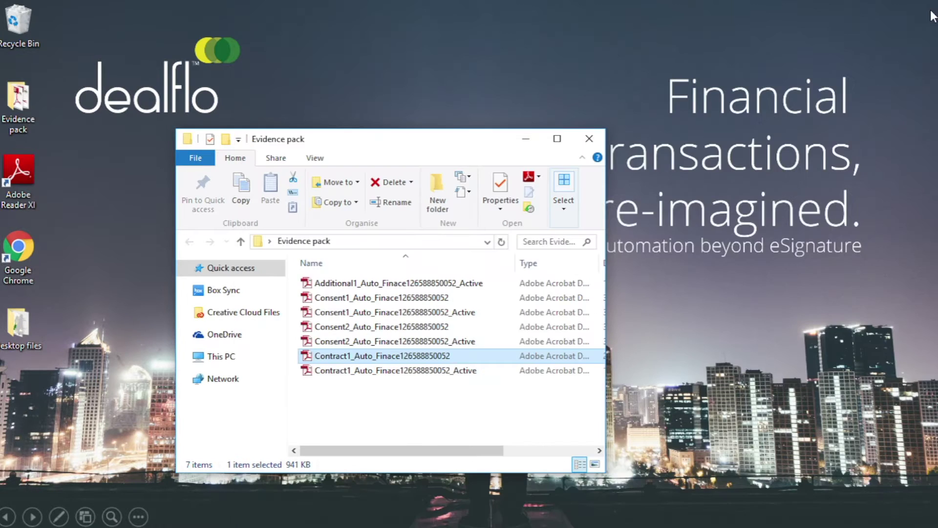
pyautogui.doubleClick(424, 371)
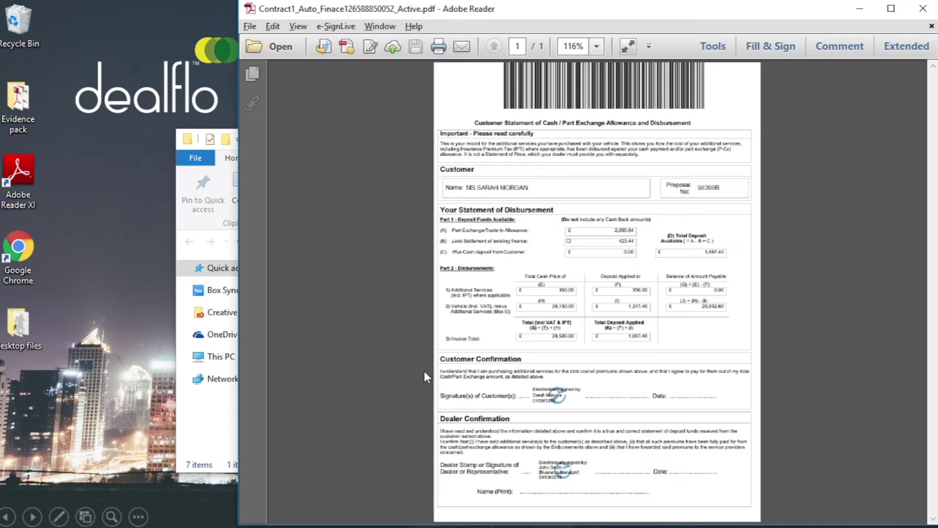
pyautogui.click(554, 389)
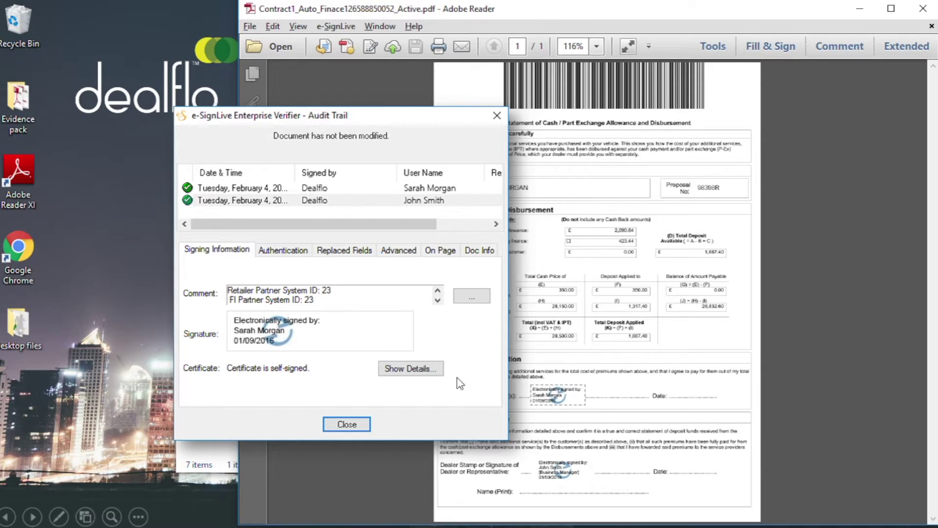
pyautogui.click(419, 370)
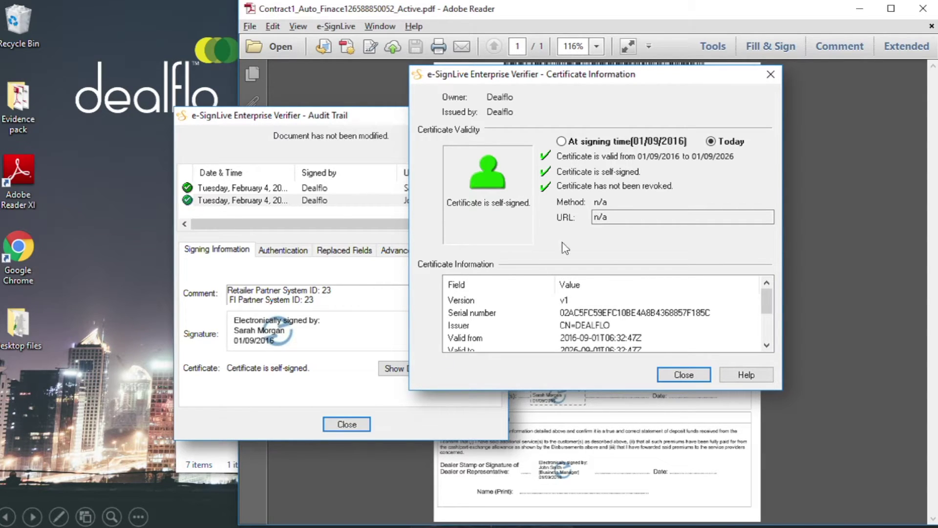
pyautogui.click(683, 374)
pyautogui.click(466, 297)
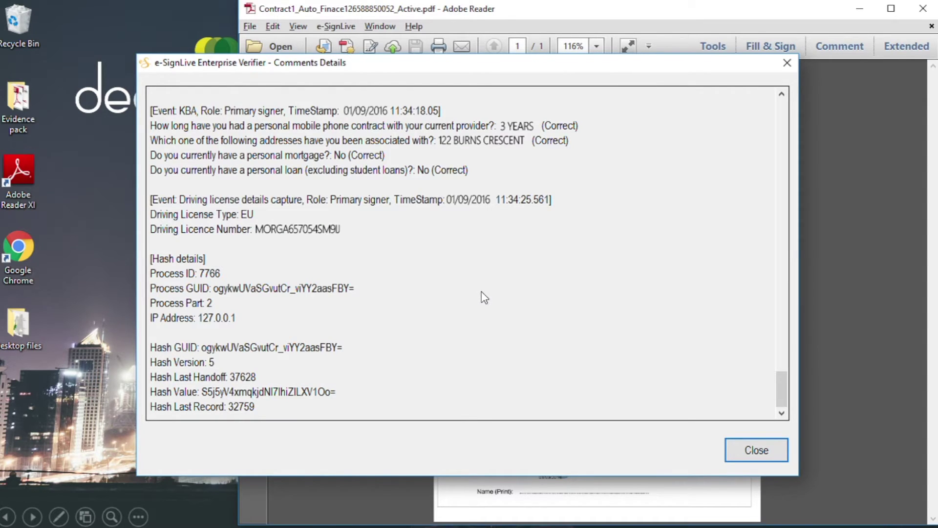
pyautogui.click(758, 450)
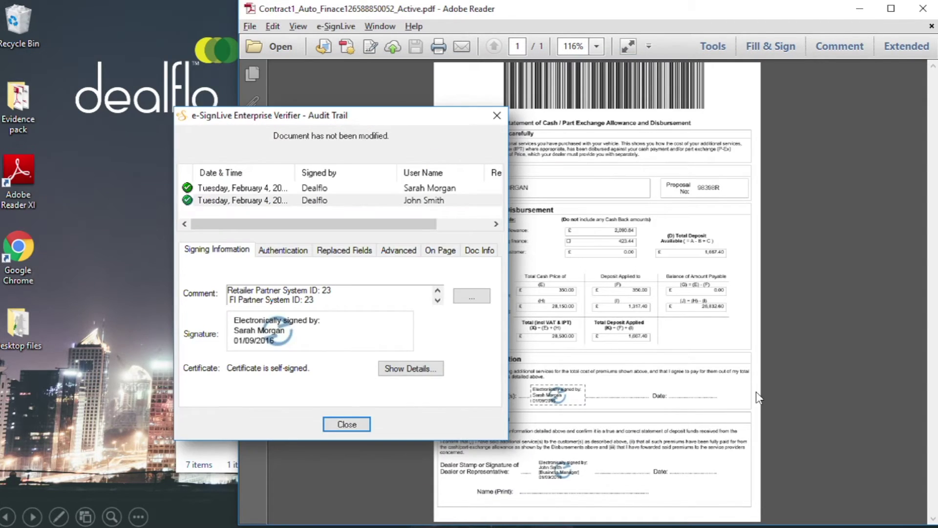
pyautogui.click(346, 425)
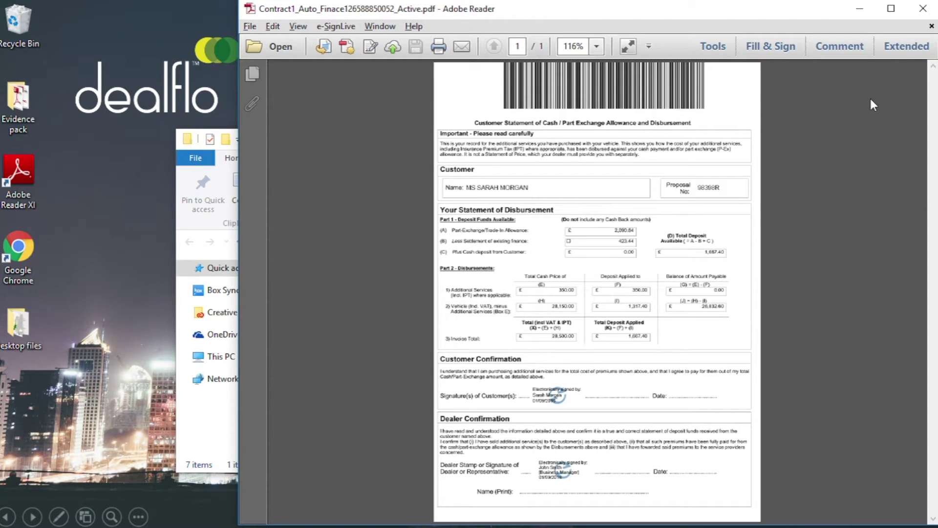
pyautogui.click(923, 9)
# Open the Additional1 PDF and replay the customer's signing session forward to page 3, Security Checks
pyautogui.doubleClick(412, 283)
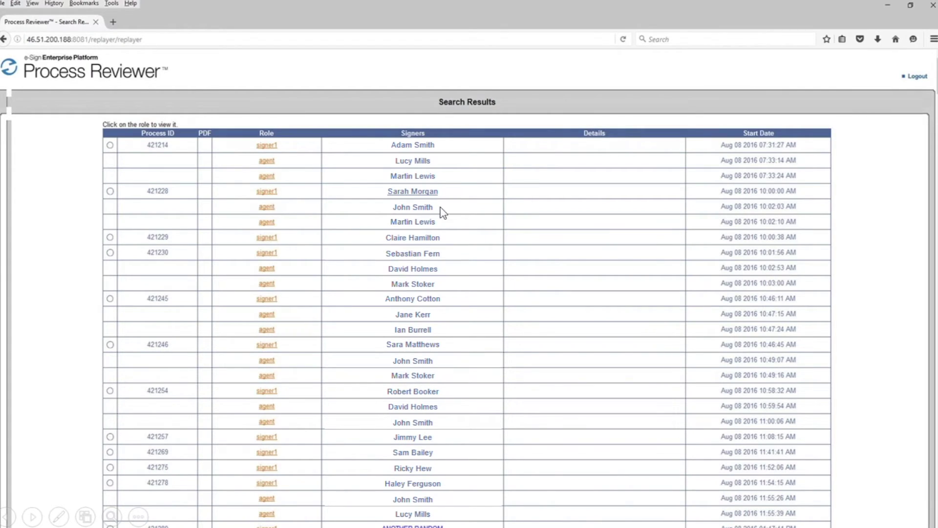
pyautogui.click(415, 191)
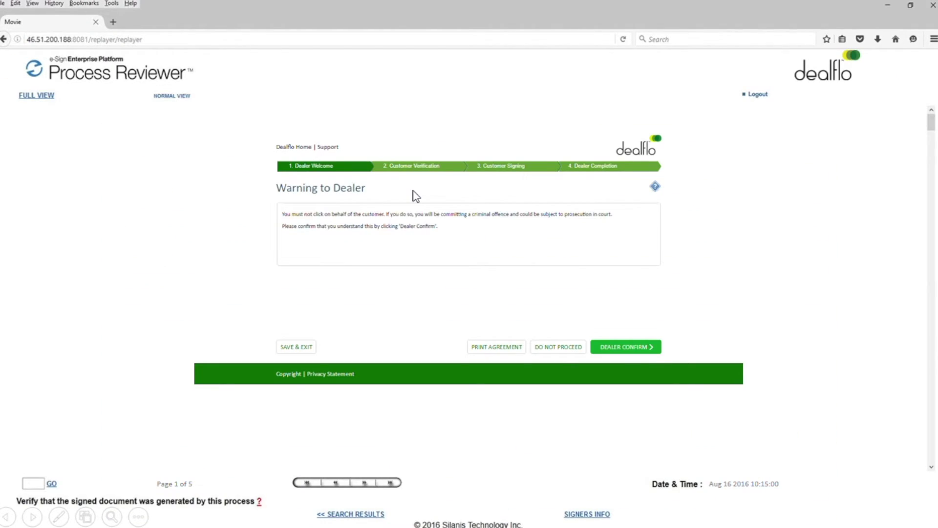
pyautogui.click(365, 484)
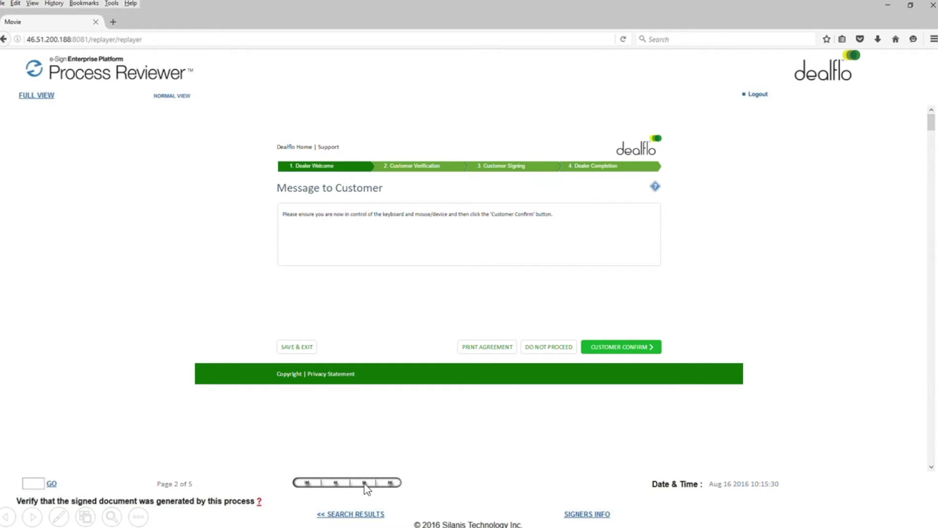
pyautogui.click(365, 484)
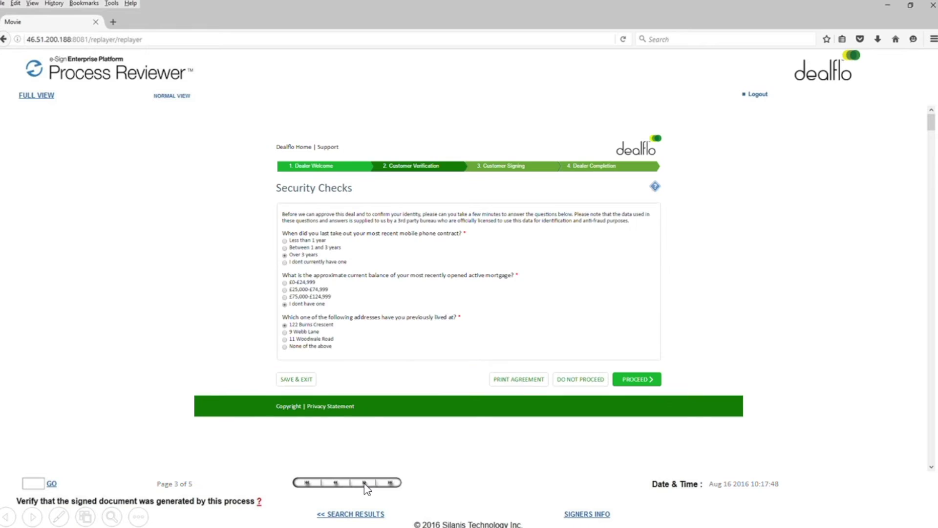